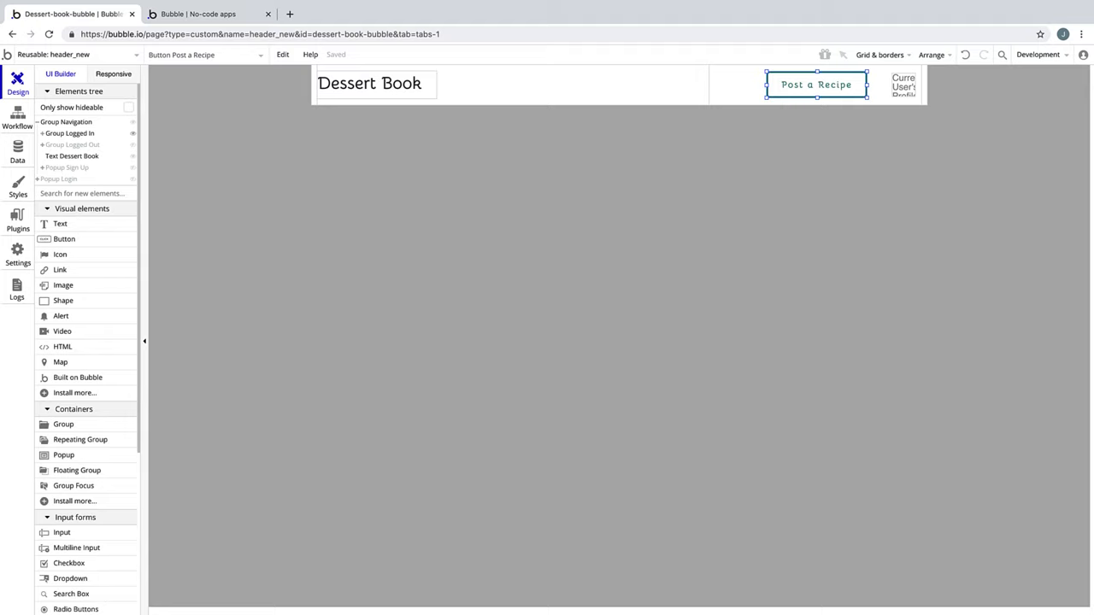
Duplicate Popup Login inside the header_new reusable element as the base for a new form.
{"action": "left_click", "coordinate": [133, 181]}
{"action": "left_click", "coordinate": [484, 149]}
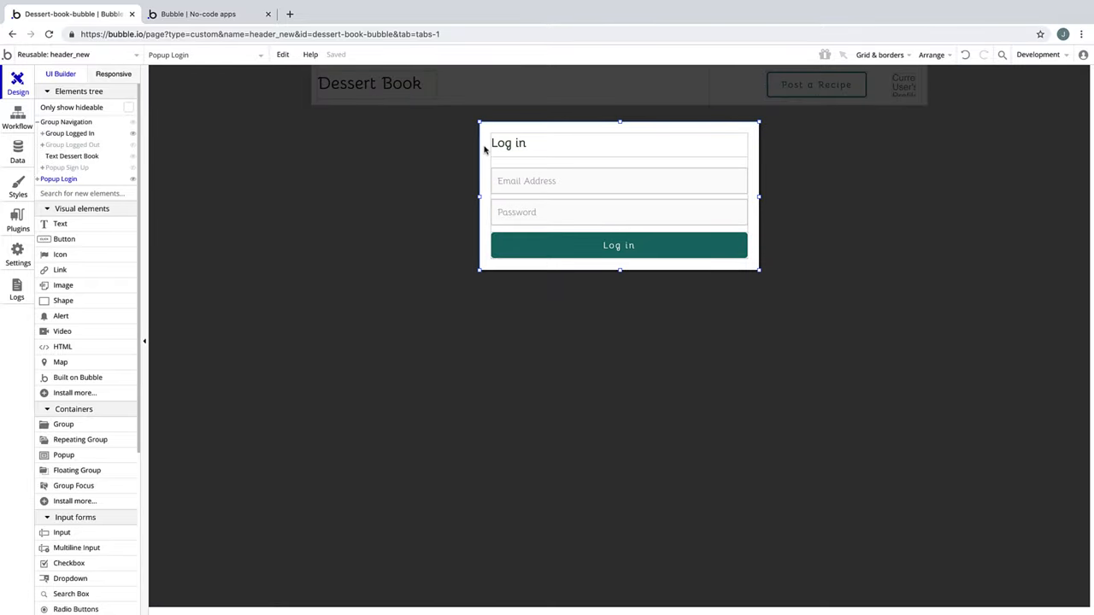
{"action": "left_click", "coordinate": [393, 175]}
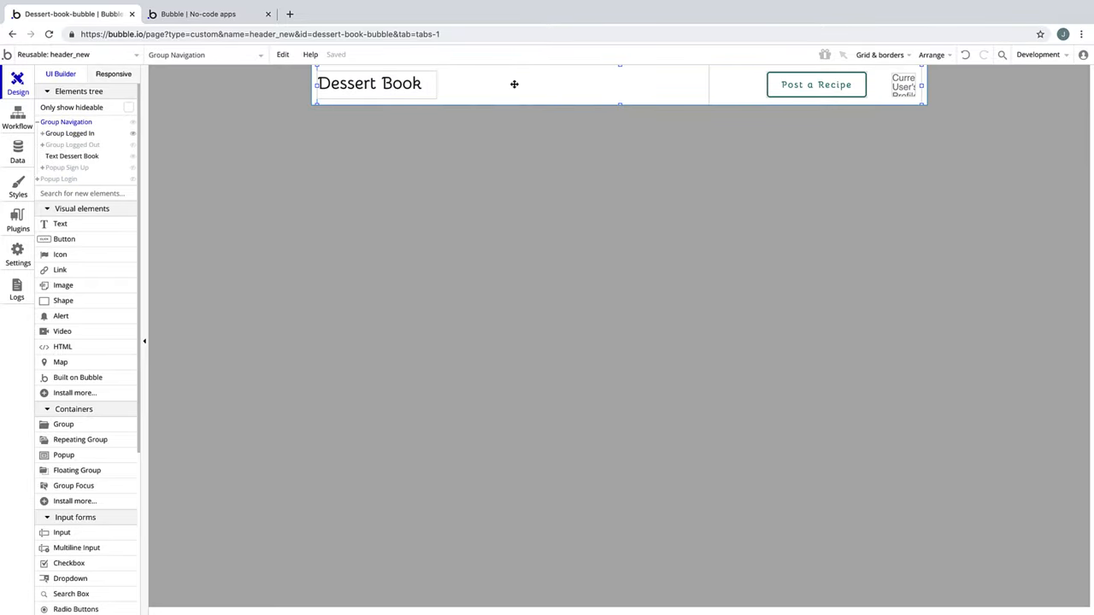
{"action": "key", "text": "ctrl+z"}
{"action": "left_click", "coordinate": [519, 143]}
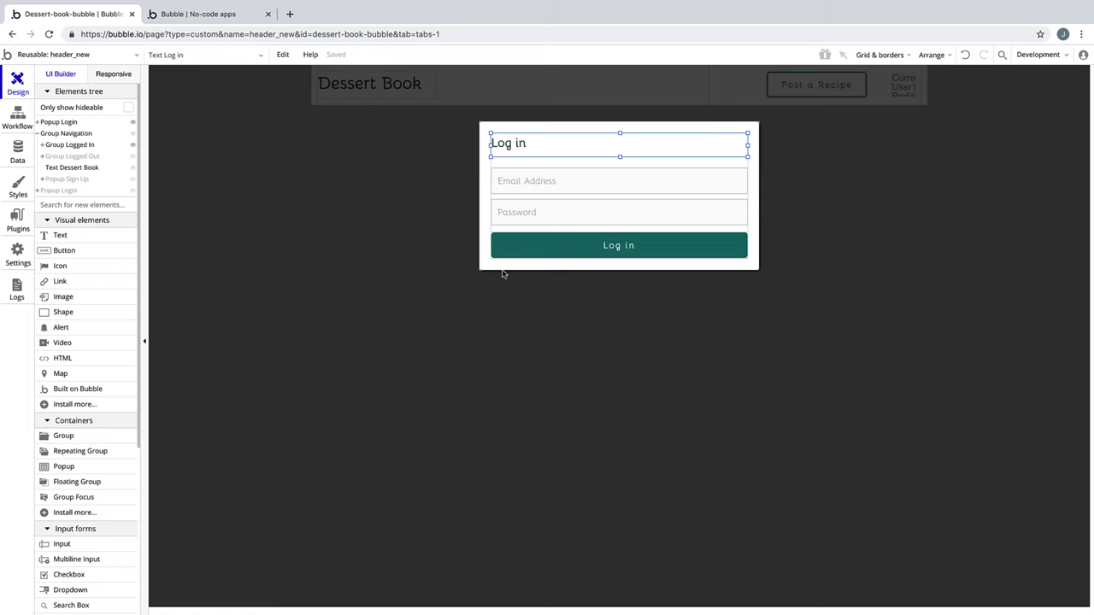
Enlarge the popup and add an ingredients Multiline Input and a recipe photo Picture Uploader above Submit Recipe.
{"action": "left_click_drag", "start_coordinate": [619, 271], "coordinate": [618, 366]}
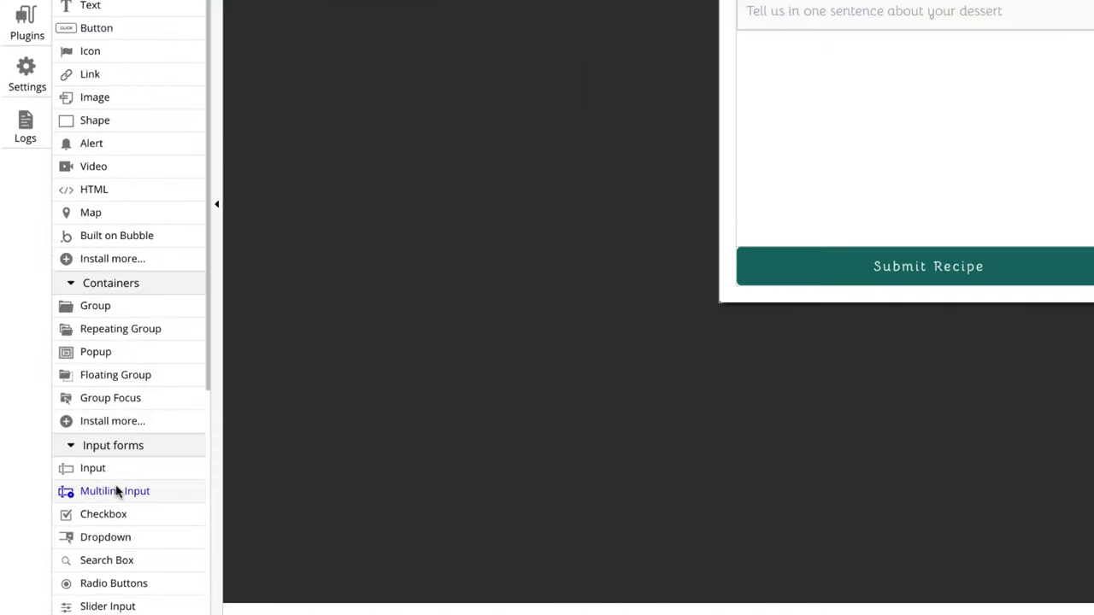
{"action": "left_click_drag", "start_coordinate": [759, 25], "coordinate": [992, 180]}
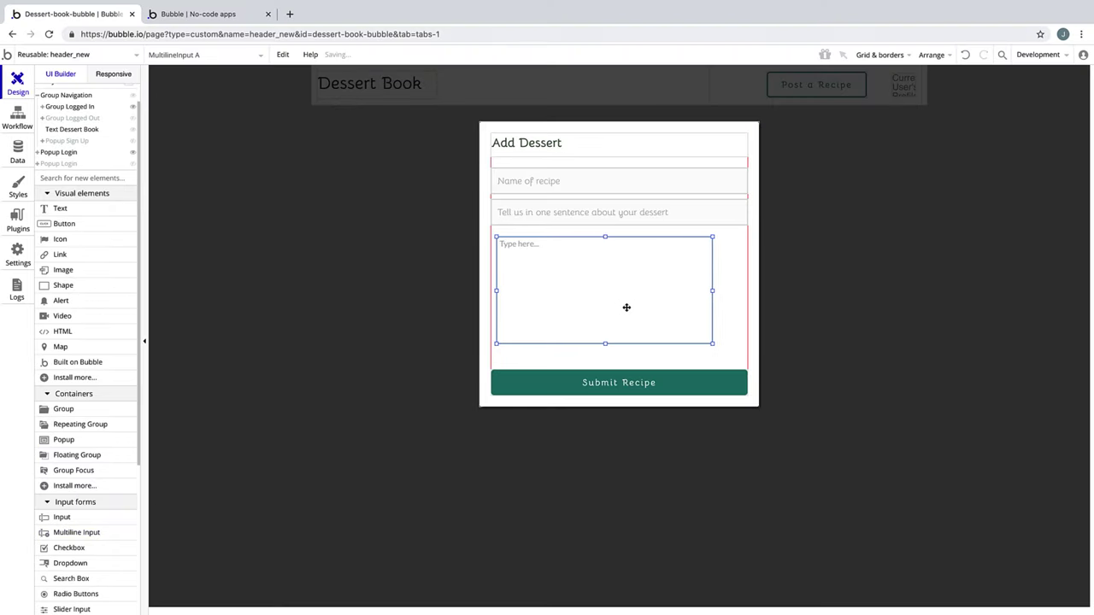
{"action": "left_click_drag", "start_coordinate": [627, 308], "coordinate": [621, 302]}
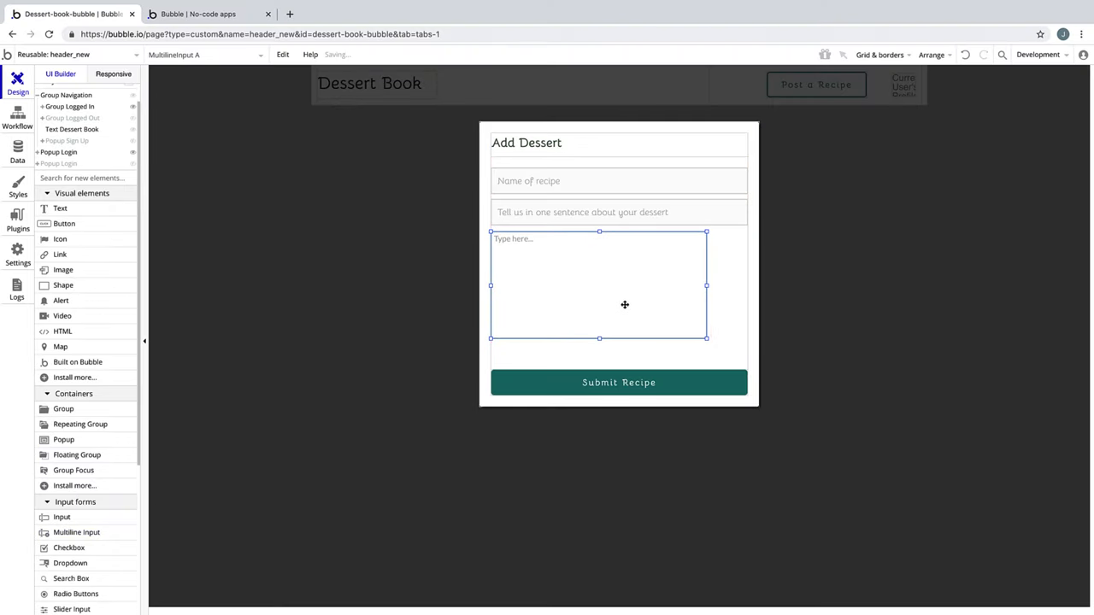
{"action": "left_click_drag", "start_coordinate": [710, 341], "coordinate": [749, 318]}
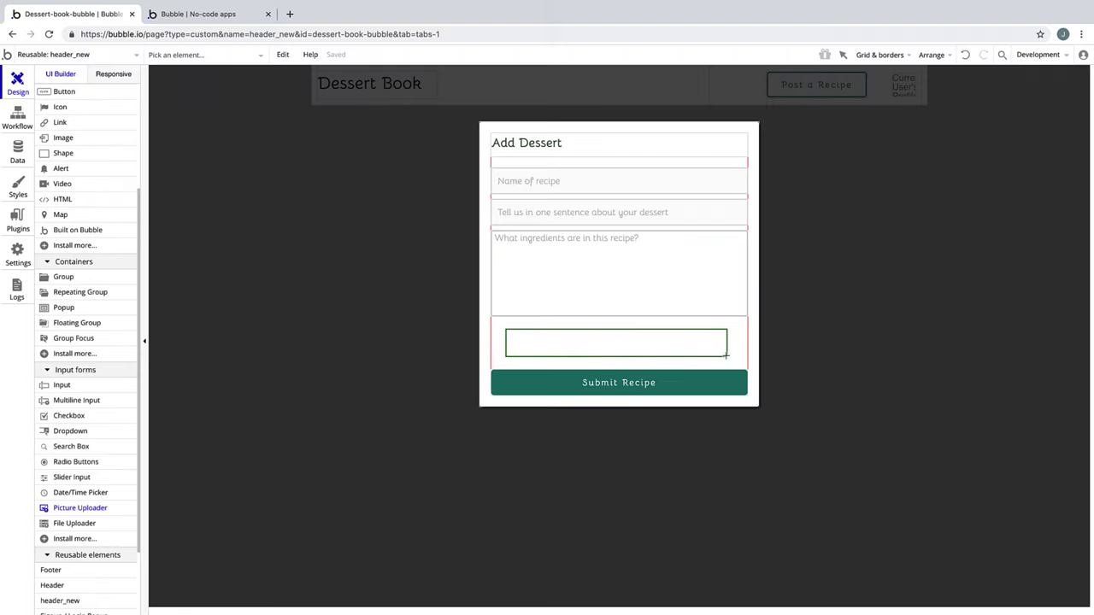
{"action": "mouse_move", "coordinate": [504, 328]}
{"action": "left_mouse_down"}
{"action": "mouse_move", "coordinate": [739, 363]}
{"action": "mouse_move", "coordinate": [715, 341]}
{"action": "mouse_move", "coordinate": [747, 341]}
{"action": "left_mouse_up"}
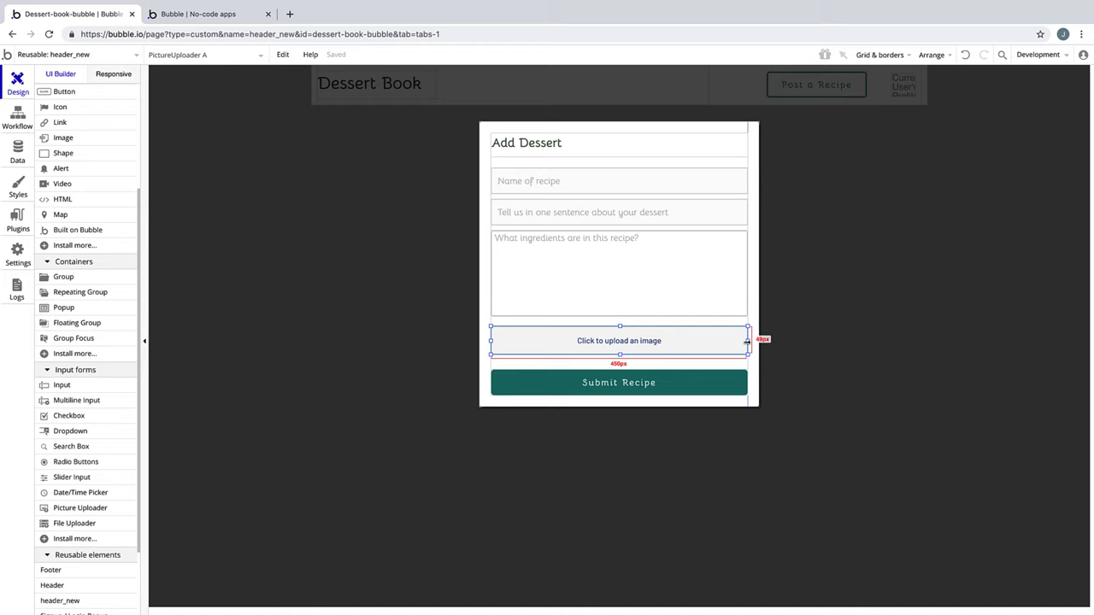
Start the Submit Recipe click workflow with a Data 'Create a new thing' action.
{"action": "left_click", "coordinate": [598, 385]}
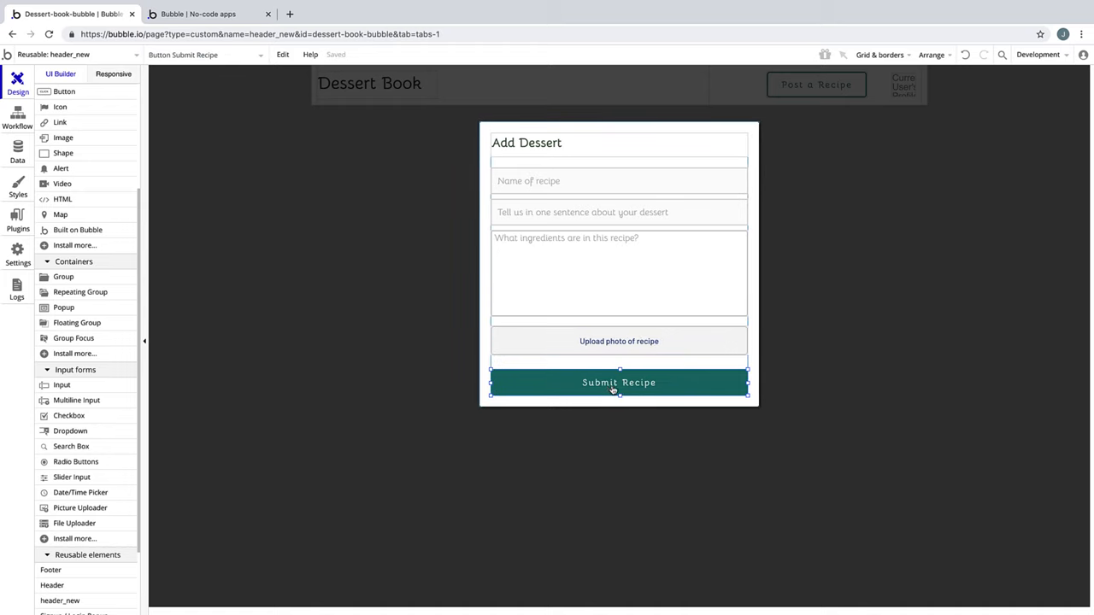
{"action": "double_click", "coordinate": [610, 385]}
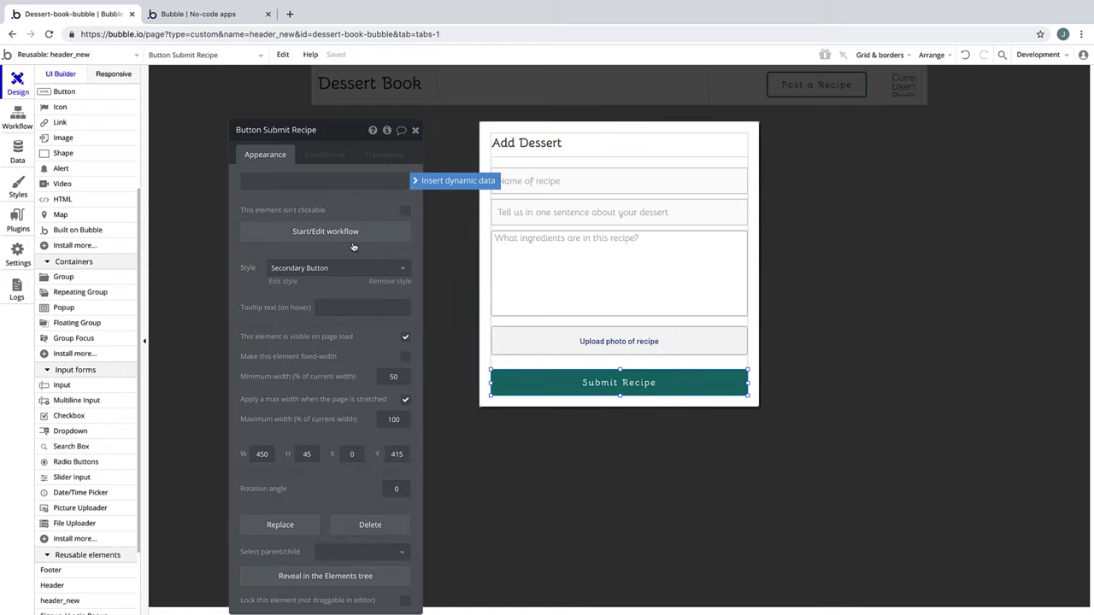
{"action": "left_click", "coordinate": [325, 231]}
{"action": "left_click", "coordinate": [122, 197]}
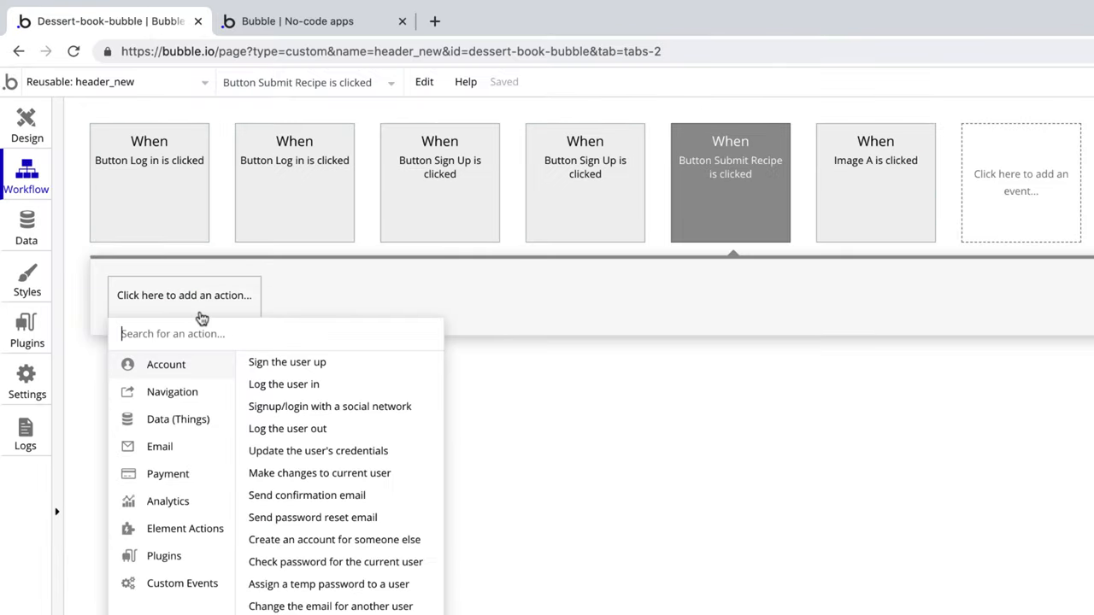
{"action": "left_click", "coordinate": [177, 419]}
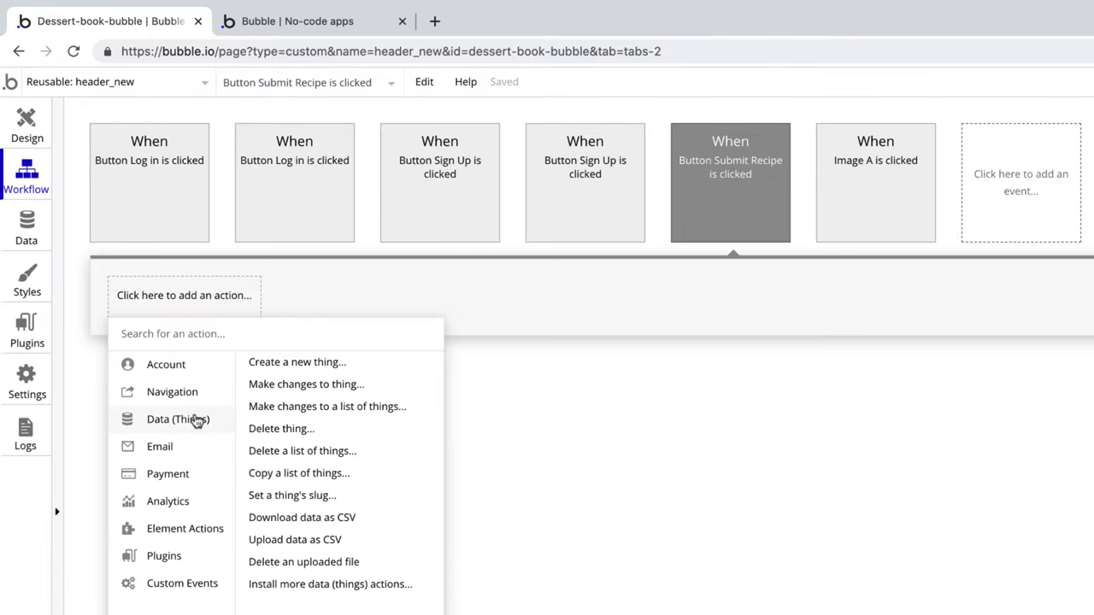
{"action": "left_click", "coordinate": [298, 362]}
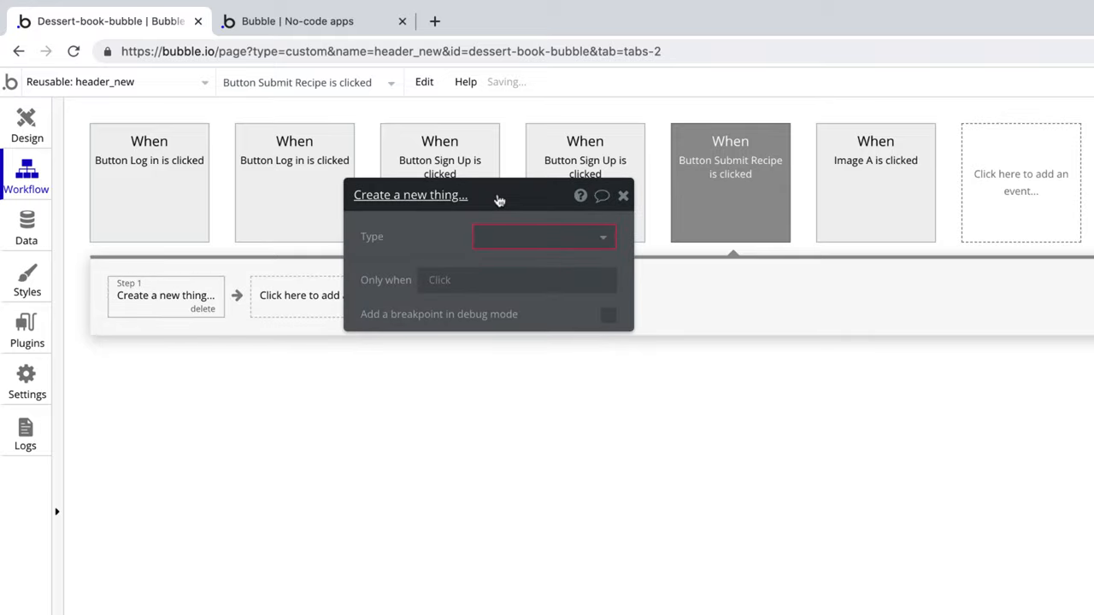
{"action": "left_click_drag", "start_coordinate": [496, 202], "coordinate": [481, 214]}
{"action": "left_click", "coordinate": [513, 252]}
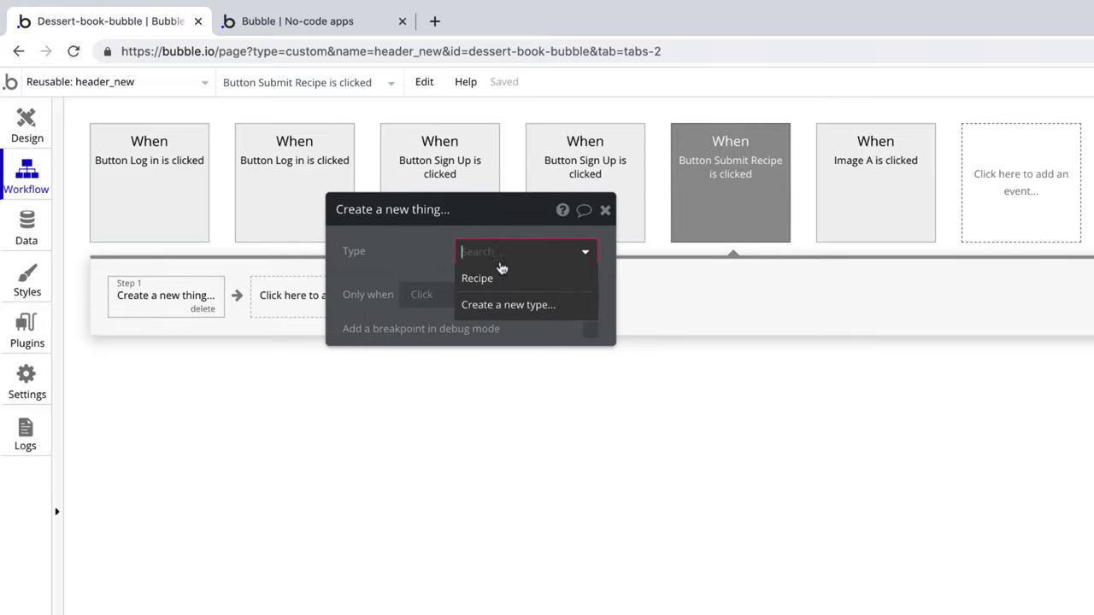
Make the action create a Recipe with all fields except Upvotes.
{"action": "left_click", "coordinate": [479, 277]}
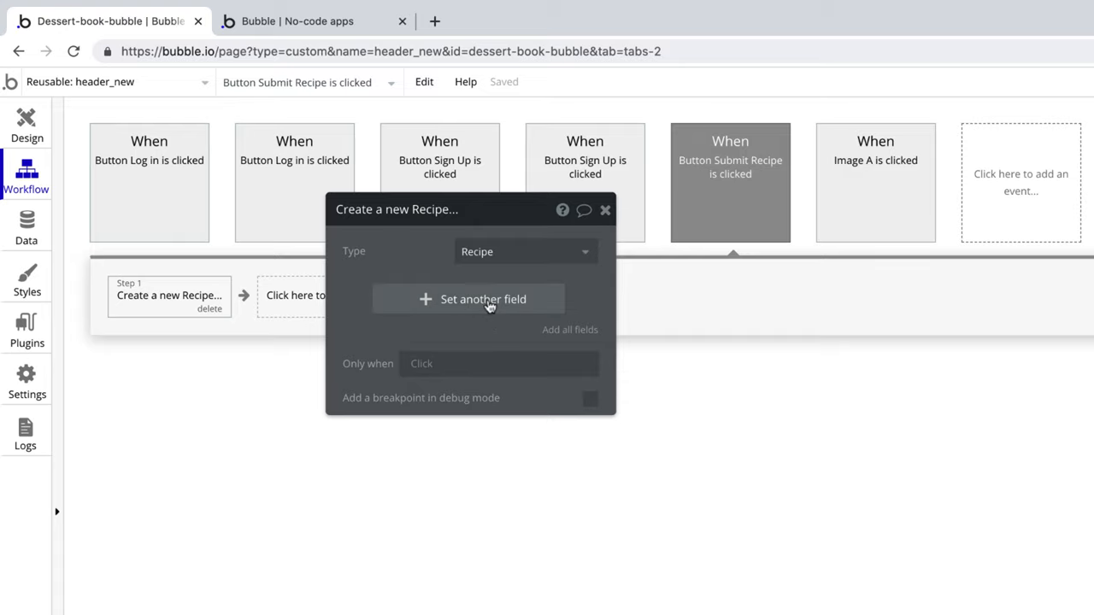
{"action": "left_click", "coordinate": [570, 330]}
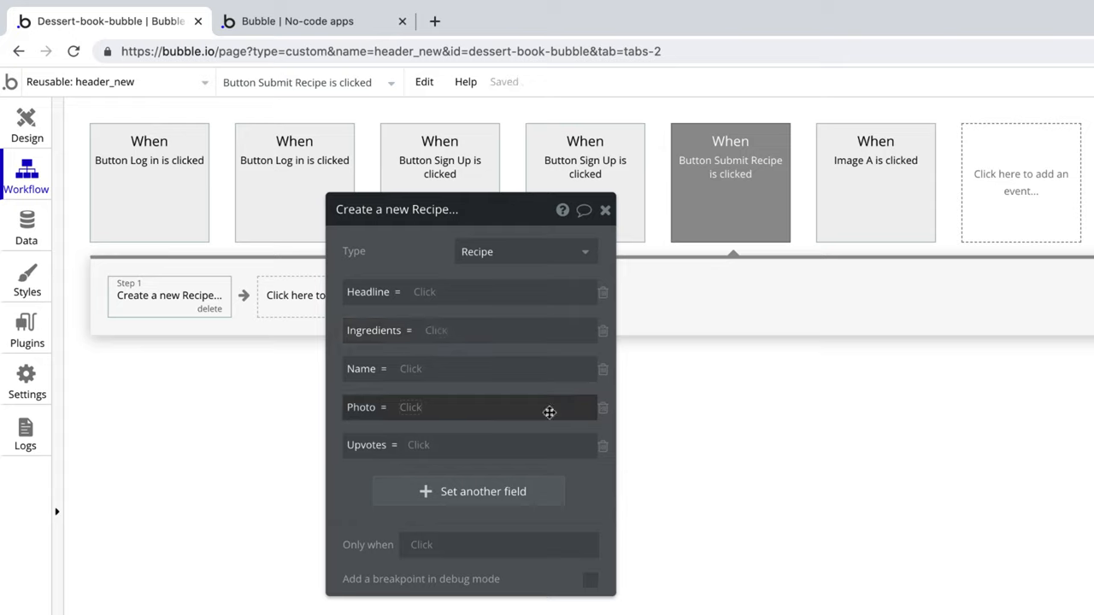
{"action": "left_click", "coordinate": [603, 445]}
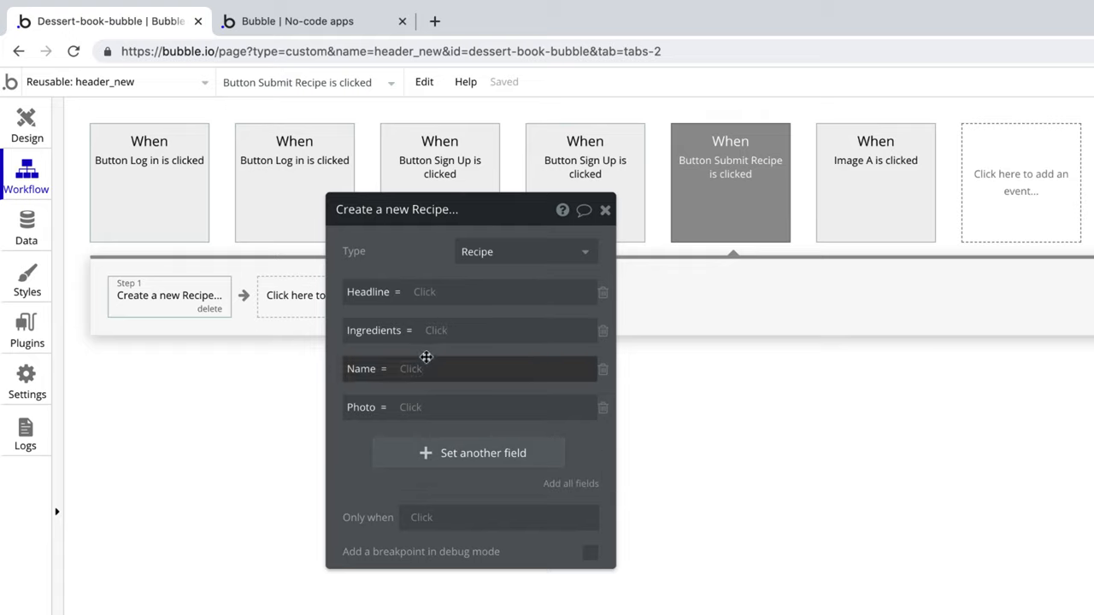
Map Headline, Ingredients, Name and Photo to the form's description, ingredients, name and uploader inputs.
{"action": "left_click", "coordinate": [425, 291]}
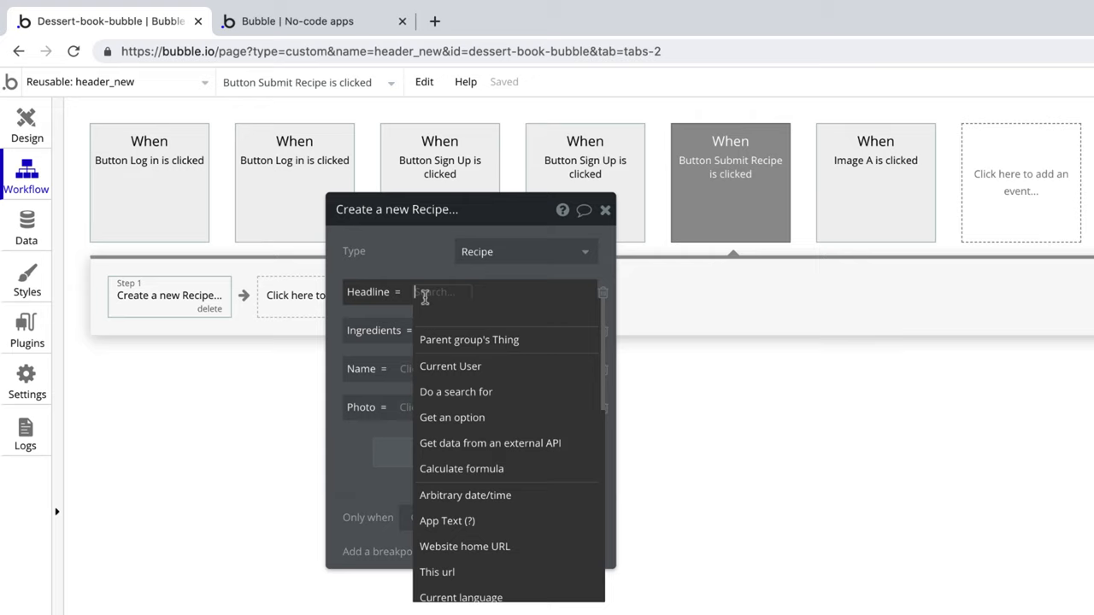
{"action": "scroll", "coordinate": [505, 427], "scroll_direction": "down", "scroll_amount": 5}
{"action": "left_click", "coordinate": [504, 453]}
{"action": "left_click", "coordinate": [558, 313]}
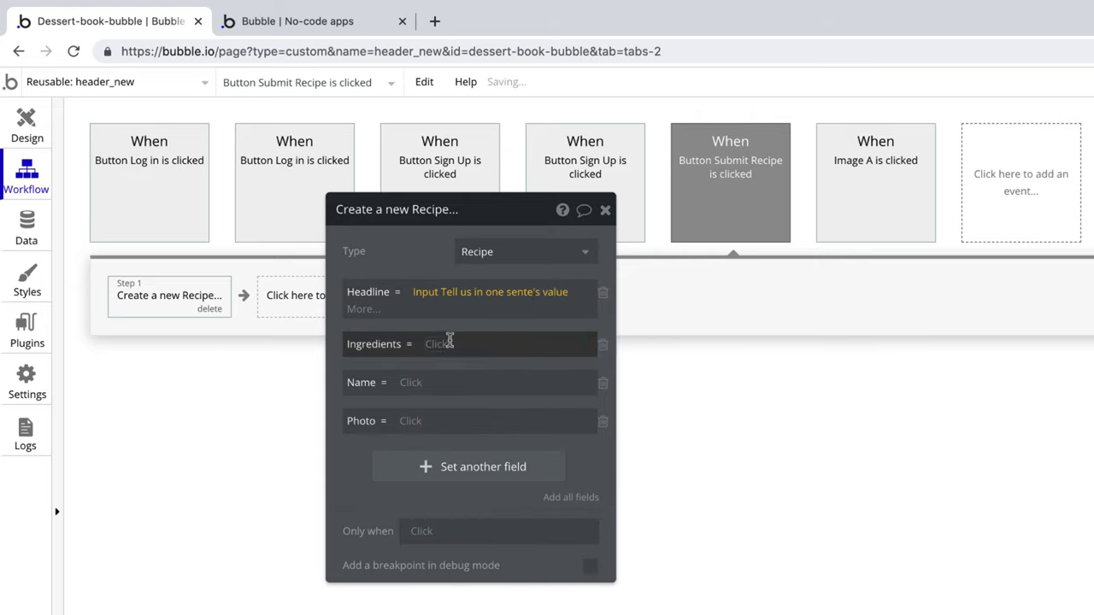
{"action": "left_click", "coordinate": [444, 330]}
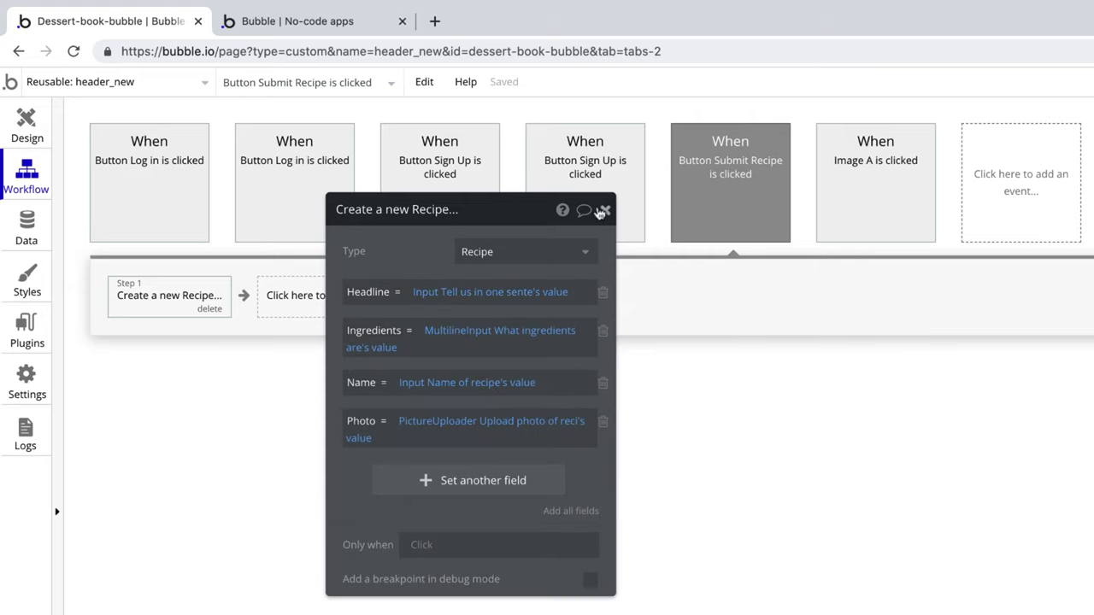
{"action": "left_click", "coordinate": [605, 209]}
{"action": "left_click", "coordinate": [295, 295]}
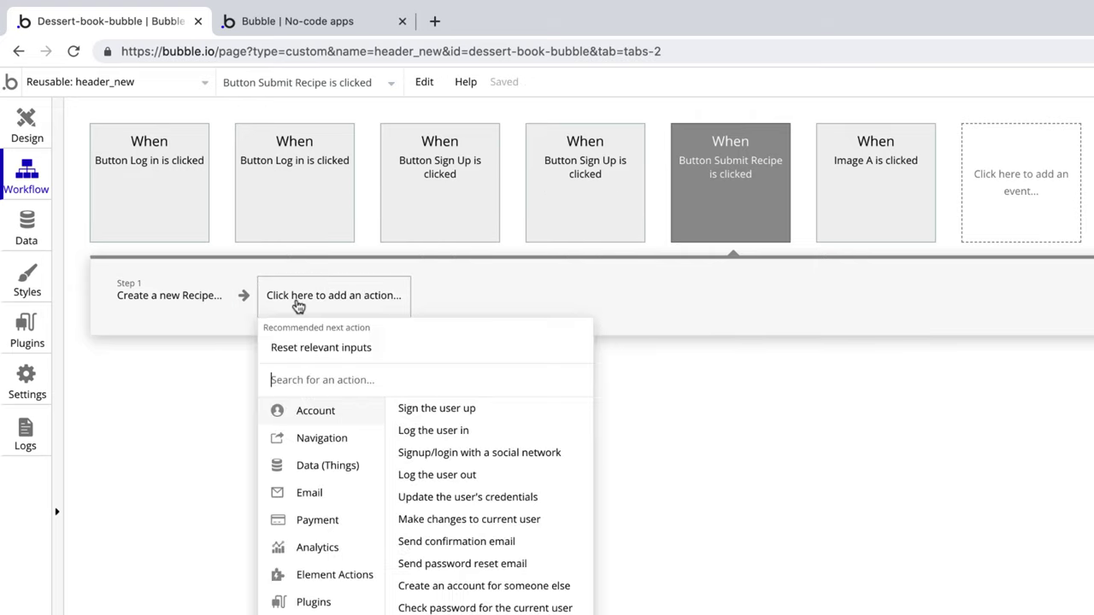
Add Step 2 'Reset relevant inputs' and Step 3 'Hide an element' targeting Popup Recipe.
{"action": "left_click", "coordinate": [321, 351]}
{"action": "left_click", "coordinate": [605, 209]}
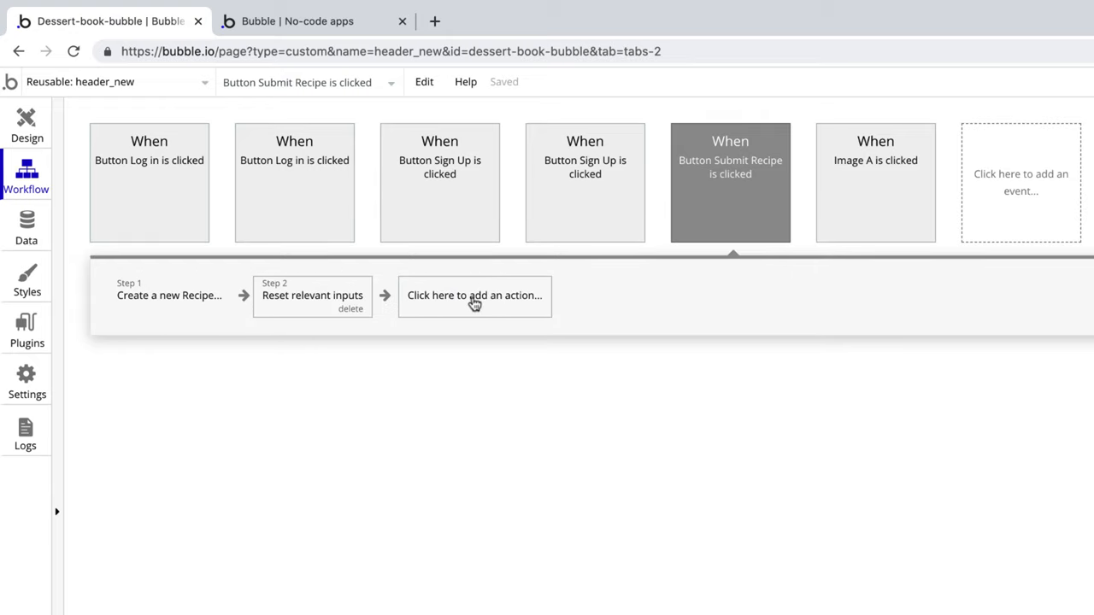
{"action": "left_click", "coordinate": [475, 299]}
{"action": "type", "text": "hide"}
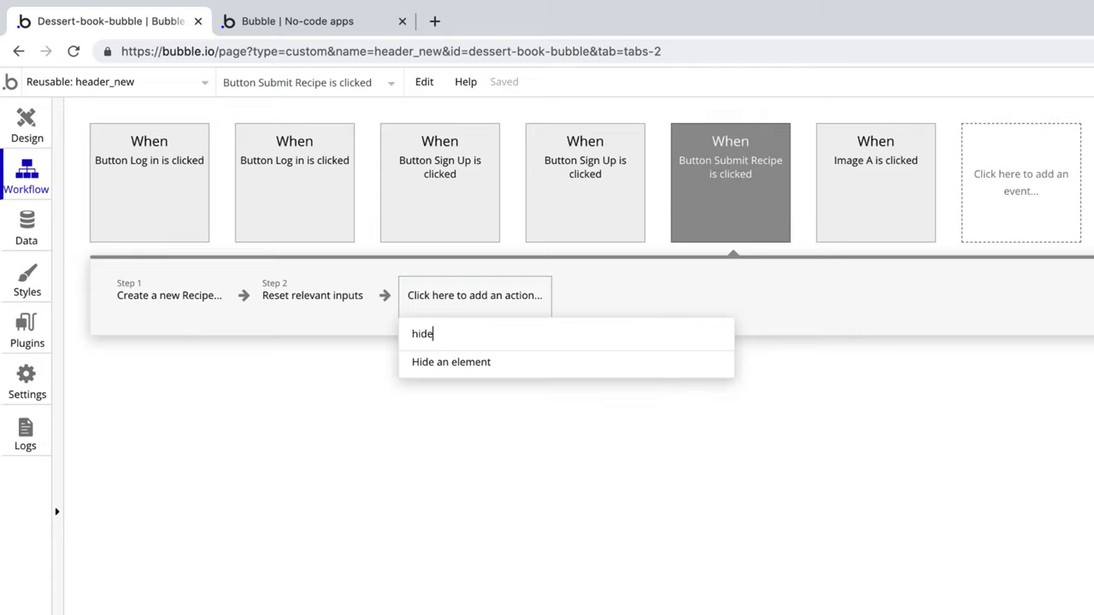
{"action": "left_click", "coordinate": [469, 363]}
{"action": "left_click", "coordinate": [650, 254]}
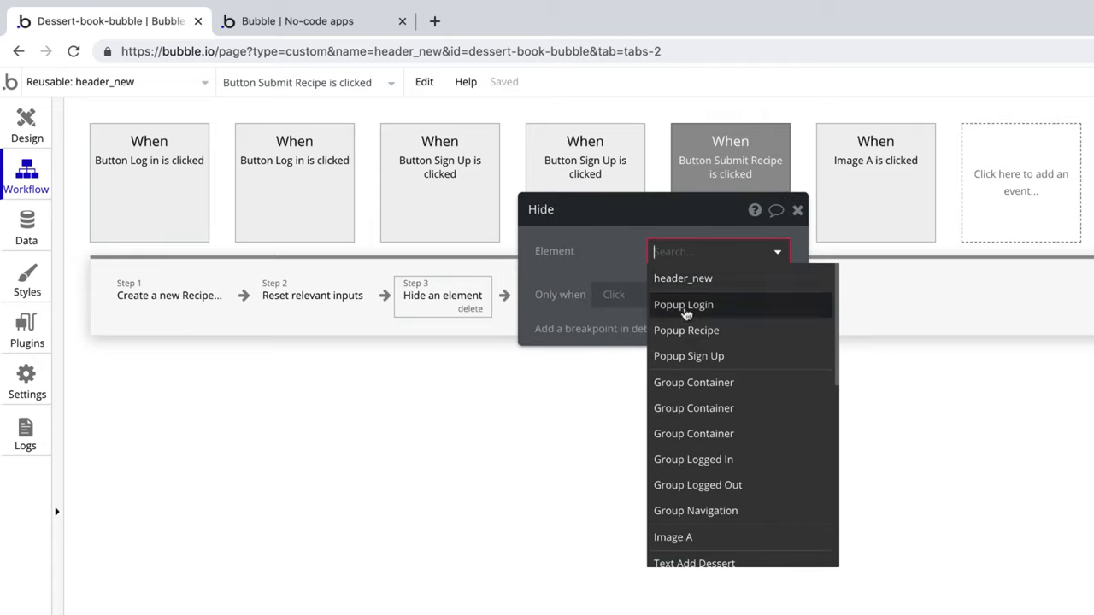
{"action": "left_click", "coordinate": [688, 329]}
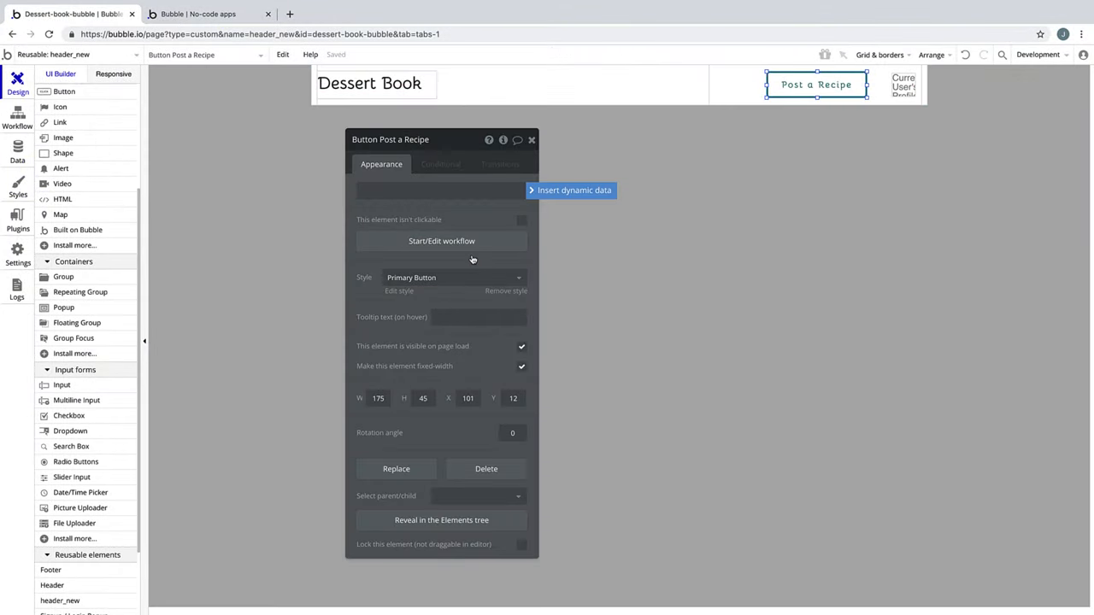
Give Post a Recipe a click workflow showing Popup Recipe, then switch to the app preview.
{"action": "left_click", "coordinate": [461, 241]}
{"action": "left_click", "coordinate": [128, 196]}
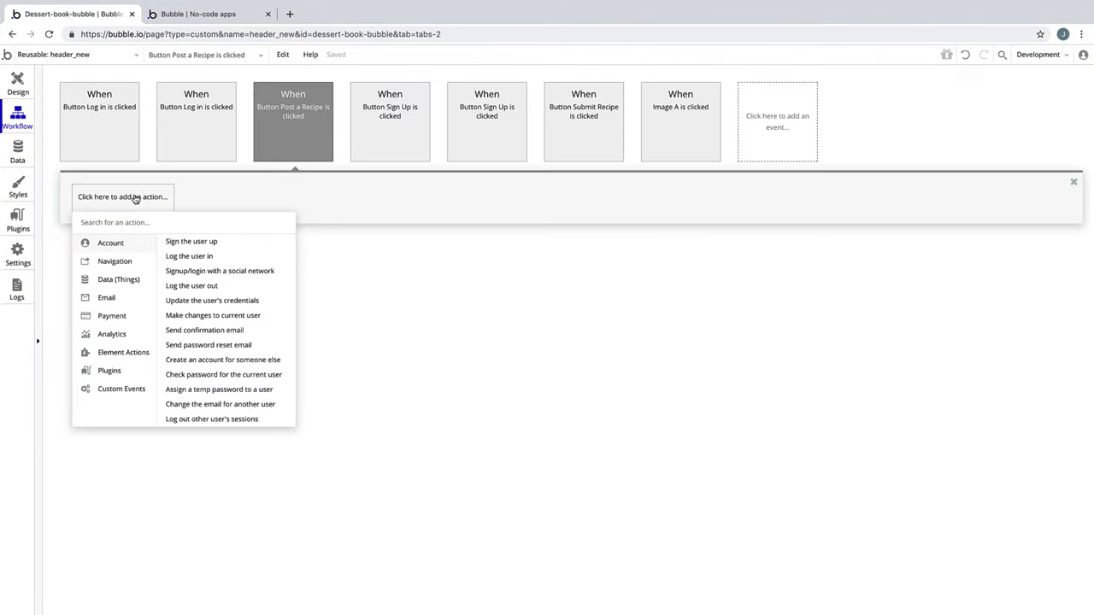
{"action": "type", "text": "show"}
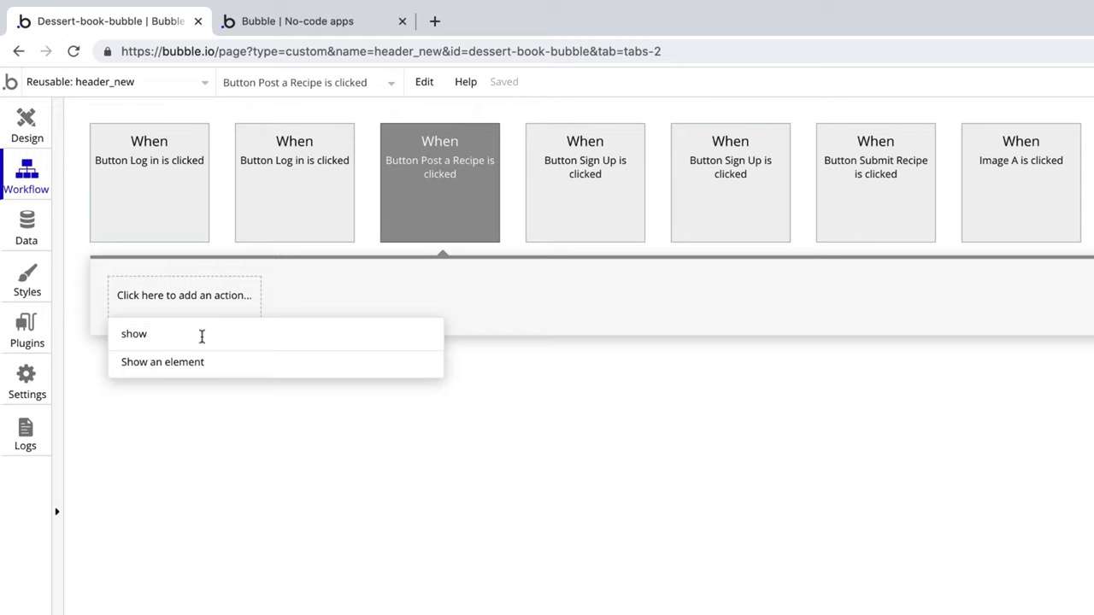
{"action": "left_click", "coordinate": [196, 363]}
{"action": "left_click", "coordinate": [716, 251]}
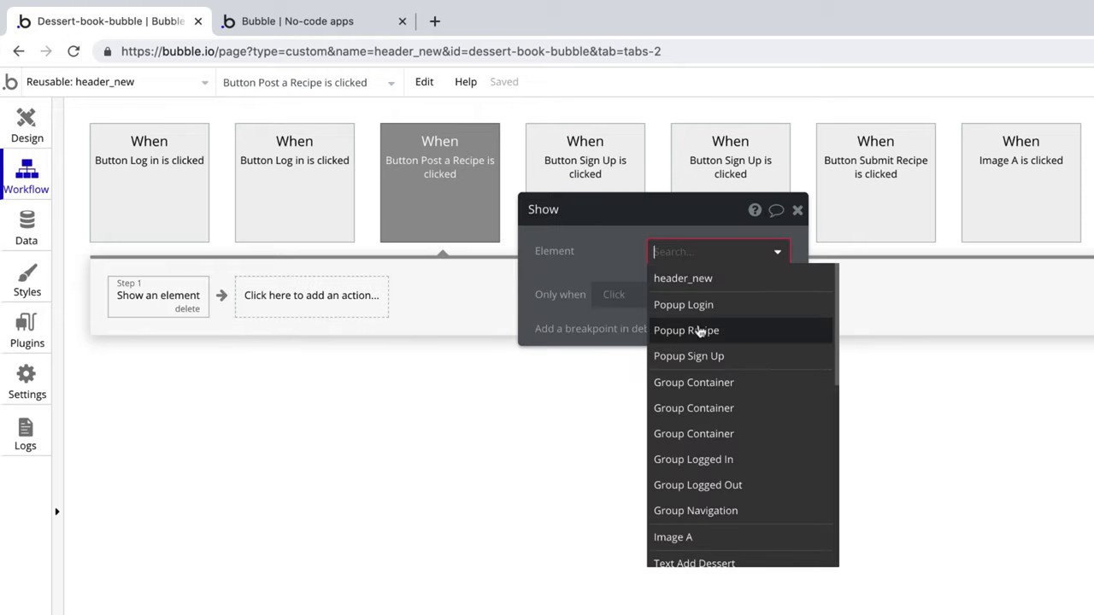
{"action": "left_click", "coordinate": [693, 330]}
{"action": "left_click", "coordinate": [797, 210]}
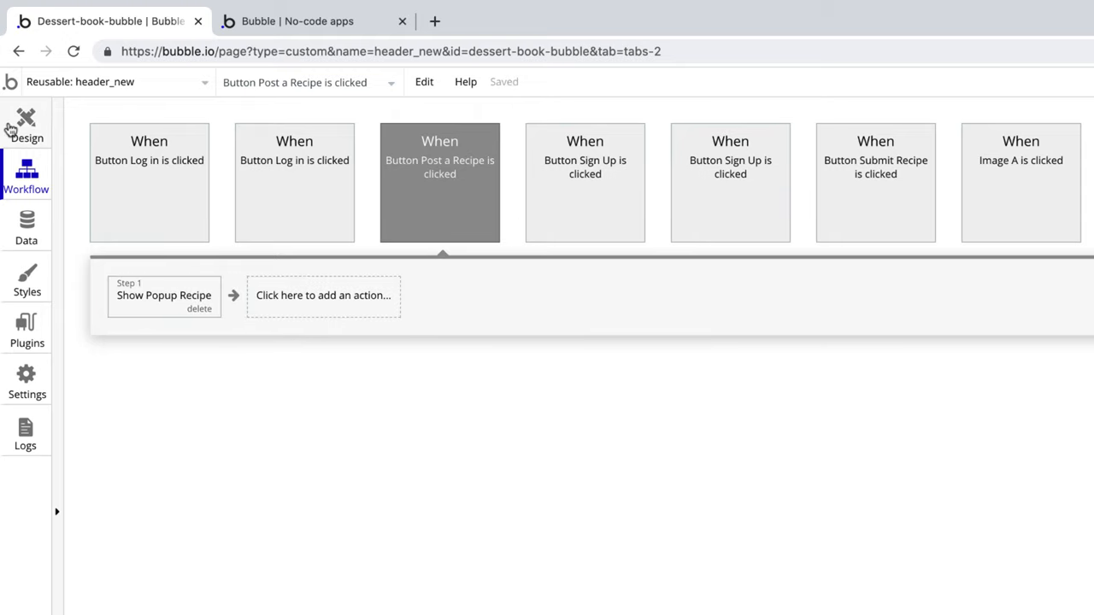
{"action": "key", "text": "ctrl+Tab"}
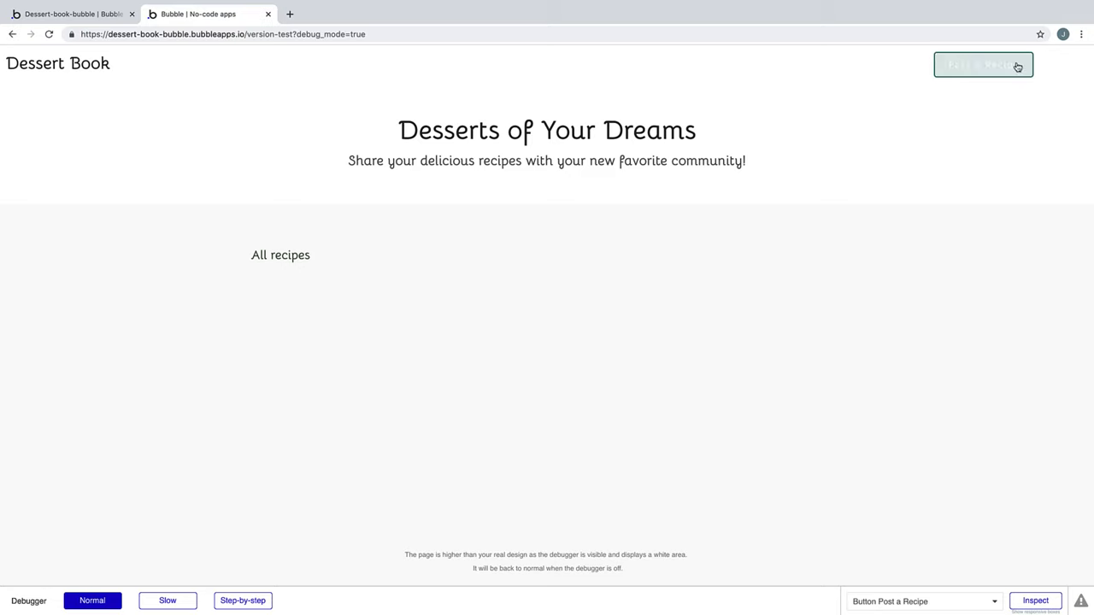
Enter the Triple Chocolate Bundt Cake details and upload Triple-Chocolate-Bundt-Cake-5.jpg as its photo.
{"action": "left_click", "coordinate": [1017, 66]}
{"action": "type", "text": "Triple Chocolate Bundt Cake"}
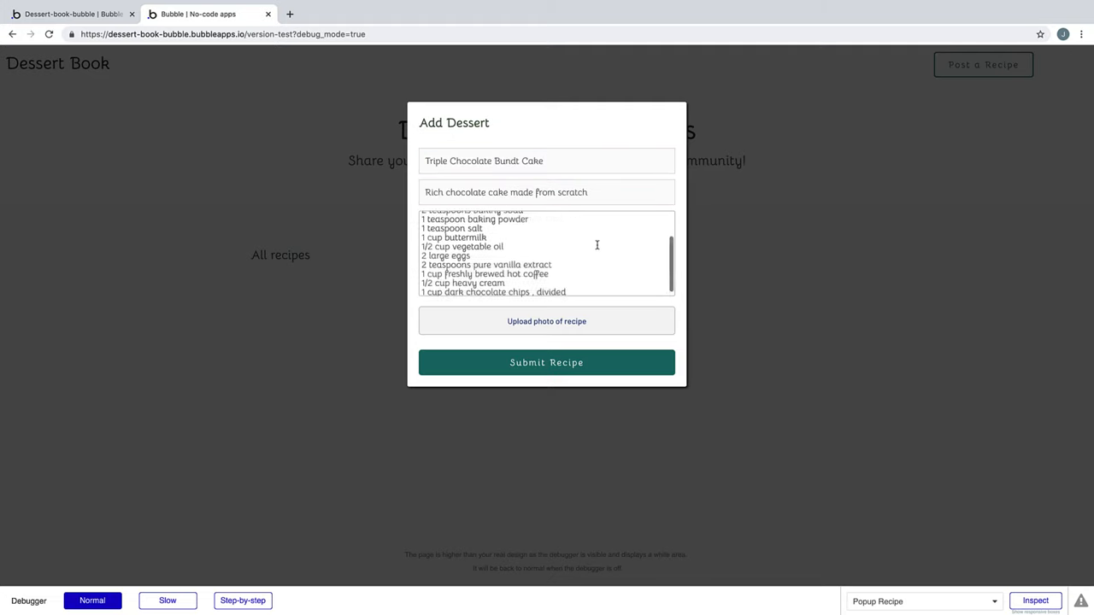
{"action": "left_click", "coordinate": [574, 324]}
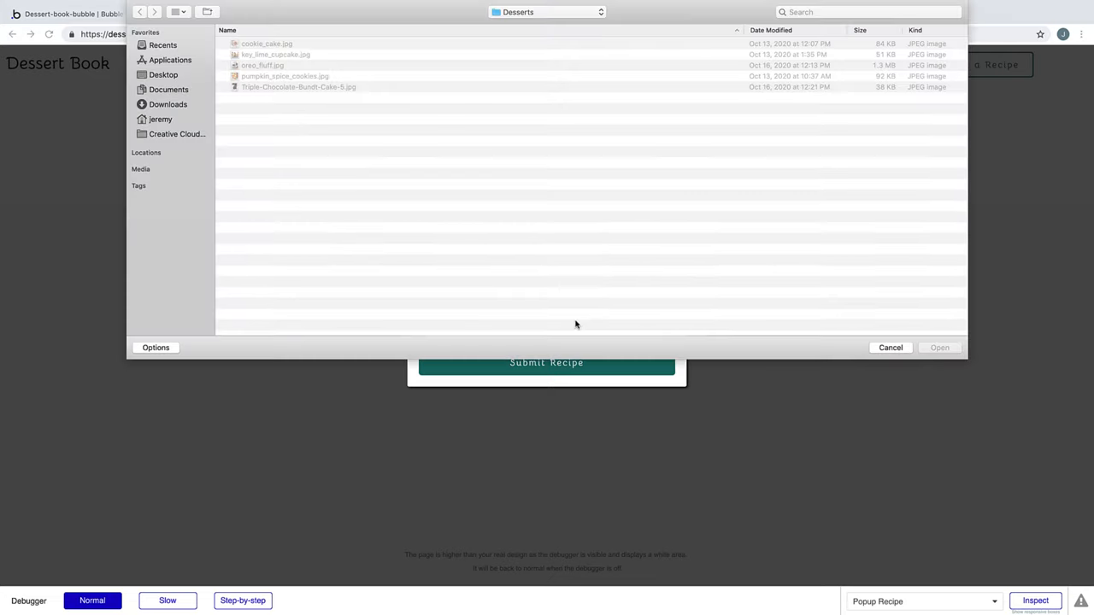
{"action": "left_click", "coordinate": [346, 89]}
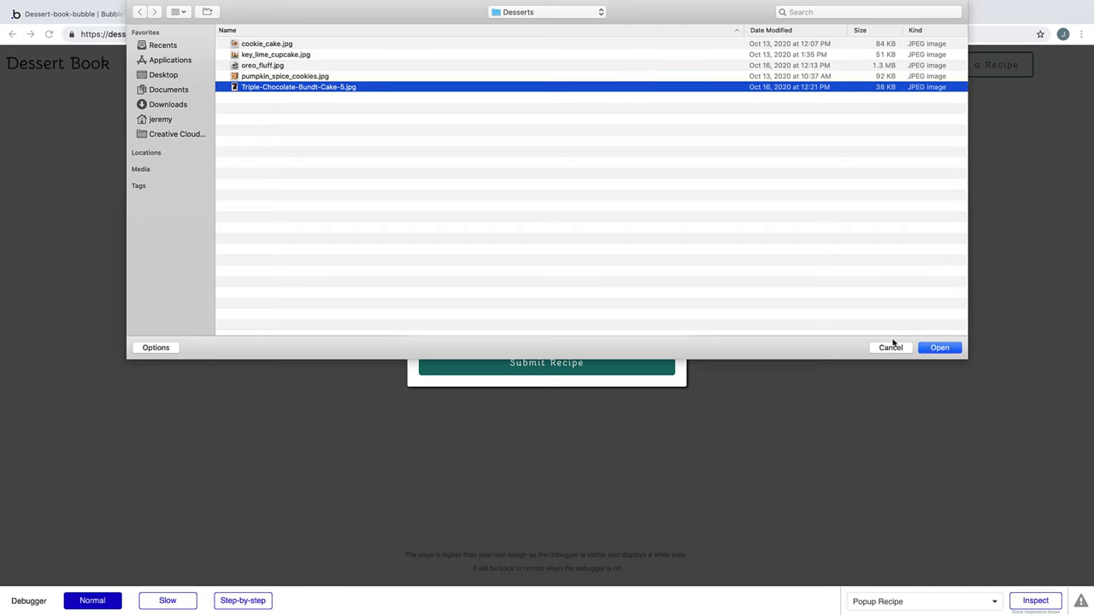
{"action": "left_click", "coordinate": [933, 348]}
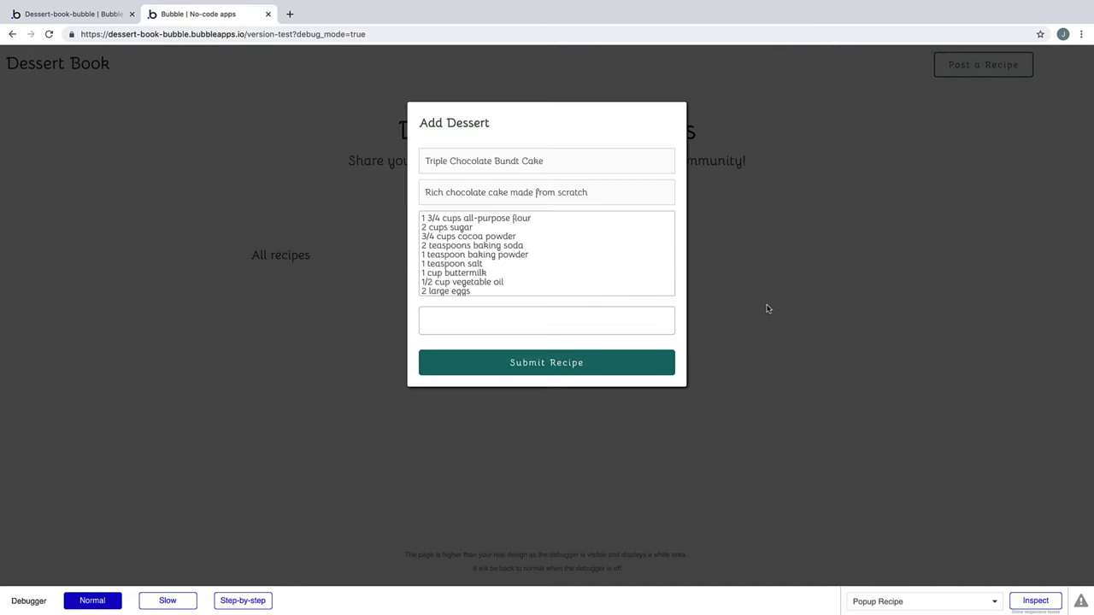
Submit the Triple Chocolate Bundt Cake recipe so it appears in the All recipes list.
{"action": "left_click", "coordinate": [644, 366]}
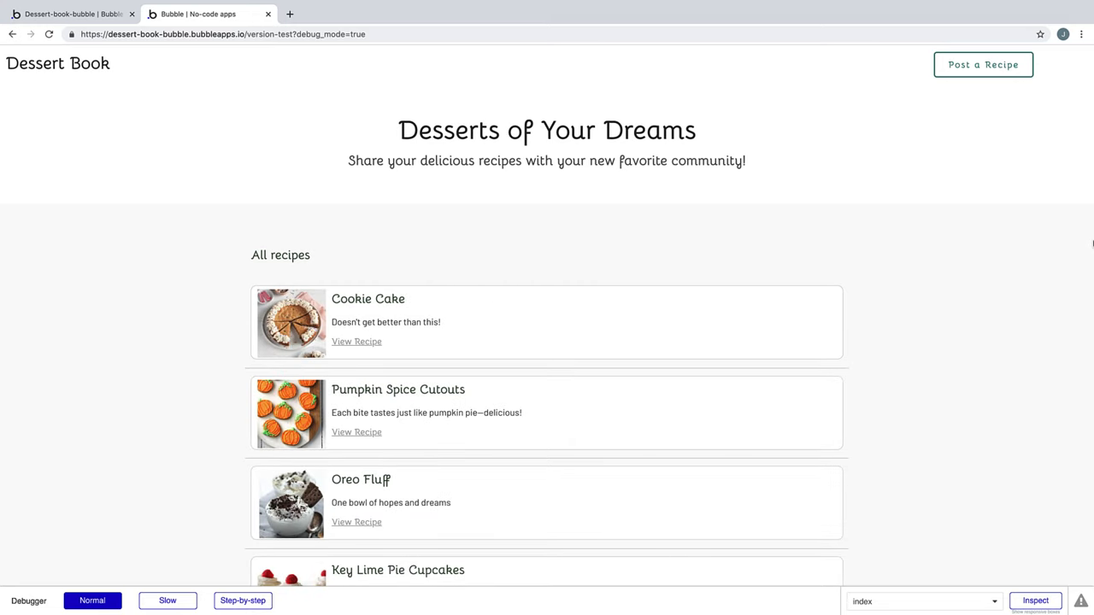
{"action": "scroll", "coordinate": [1030, 237], "scroll_direction": "down", "scroll_amount": 5}
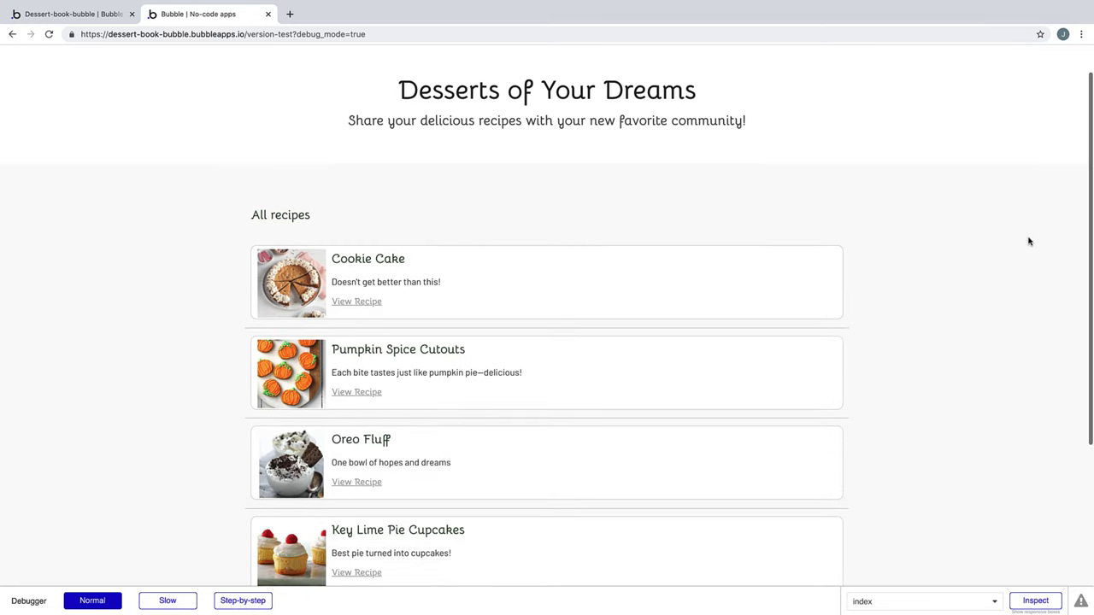
{"action": "scroll", "coordinate": [1030, 237], "scroll_direction": "up", "scroll_amount": 5}
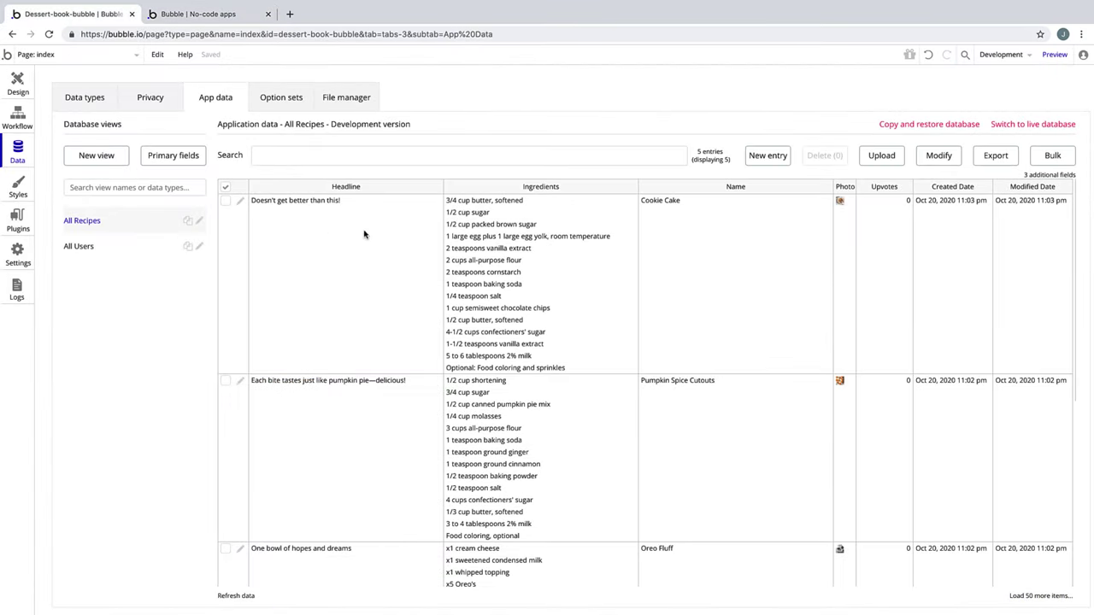
{"action": "scroll", "coordinate": [364, 234], "scroll_direction": "down", "scroll_amount": 2}
{"action": "scroll", "coordinate": [449, 260], "scroll_direction": "down", "scroll_amount": 3}
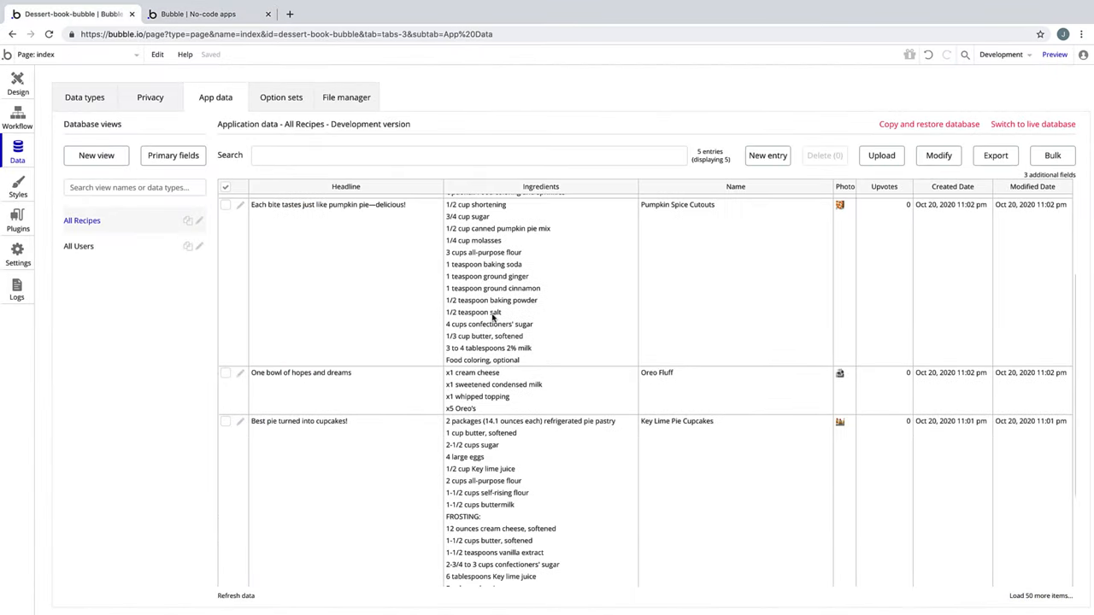
{"action": "scroll", "coordinate": [496, 318], "scroll_direction": "down", "scroll_amount": 3}
{"action": "scroll", "coordinate": [514, 344], "scroll_direction": "down", "scroll_amount": 2}
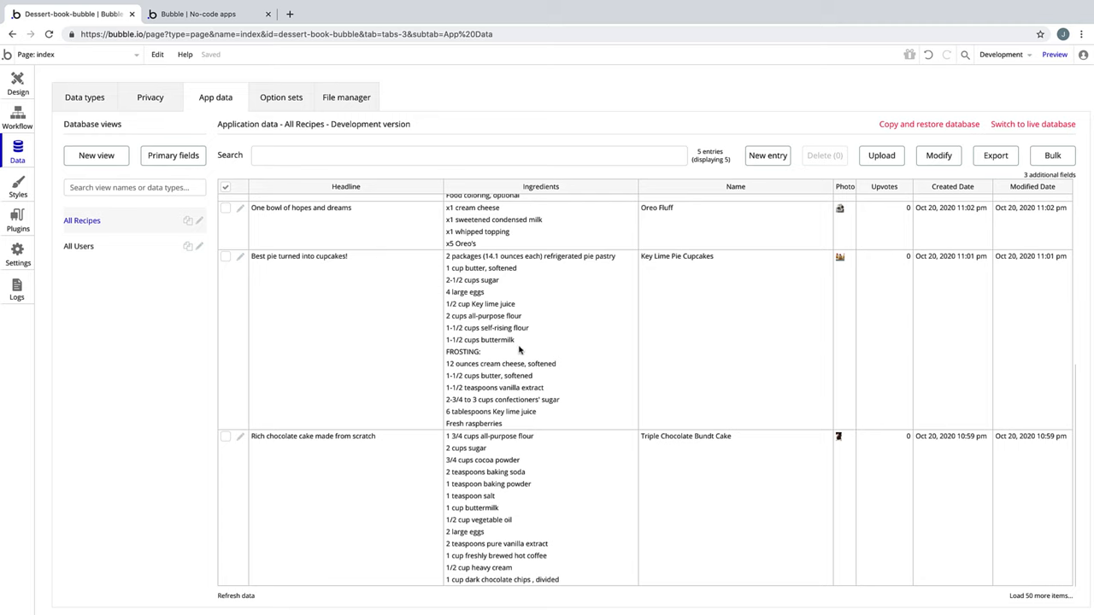
{"action": "scroll", "coordinate": [519, 349], "scroll_direction": "up", "scroll_amount": 4}
{"action": "scroll", "coordinate": [519, 350], "scroll_direction": "up", "scroll_amount": 2}
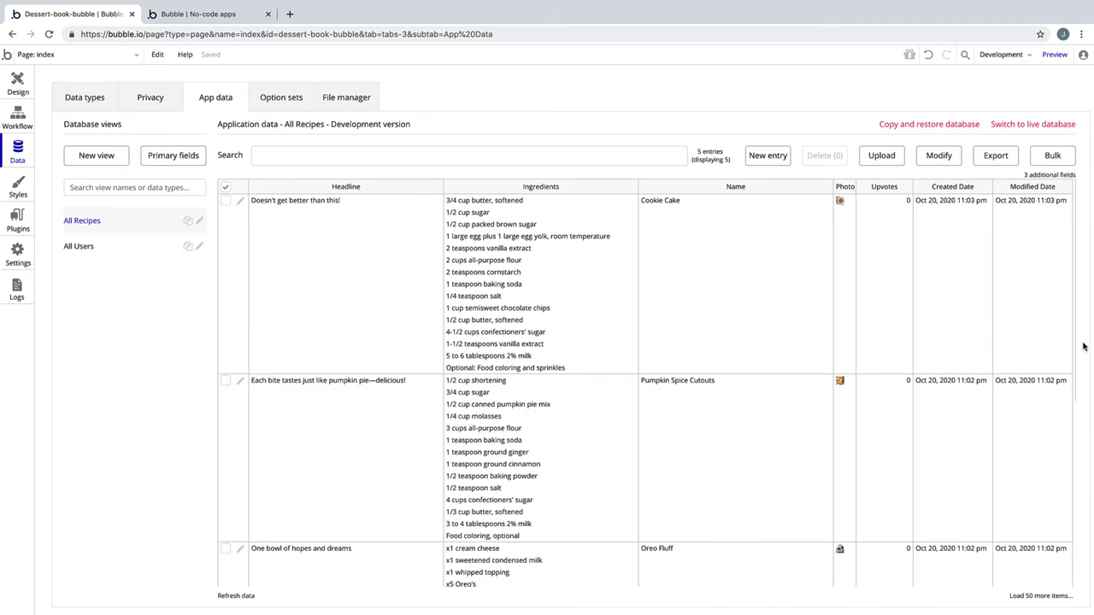